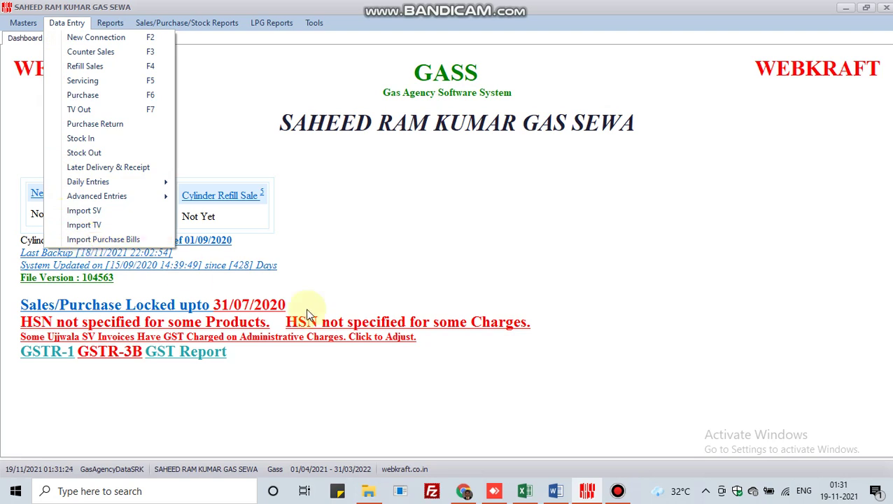
# Switch to Excel to review the invoice acknowledgement report, and return to GASS.
pyautogui.click(535, 493)
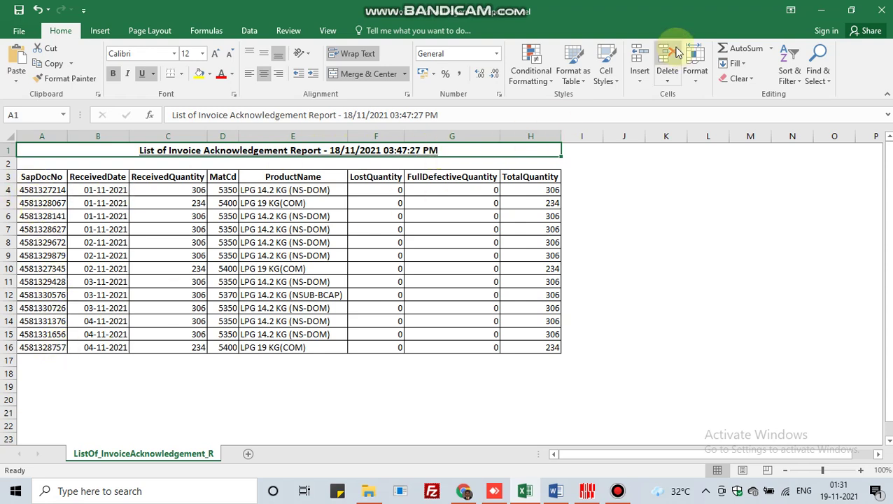
pyautogui.click(591, 494)
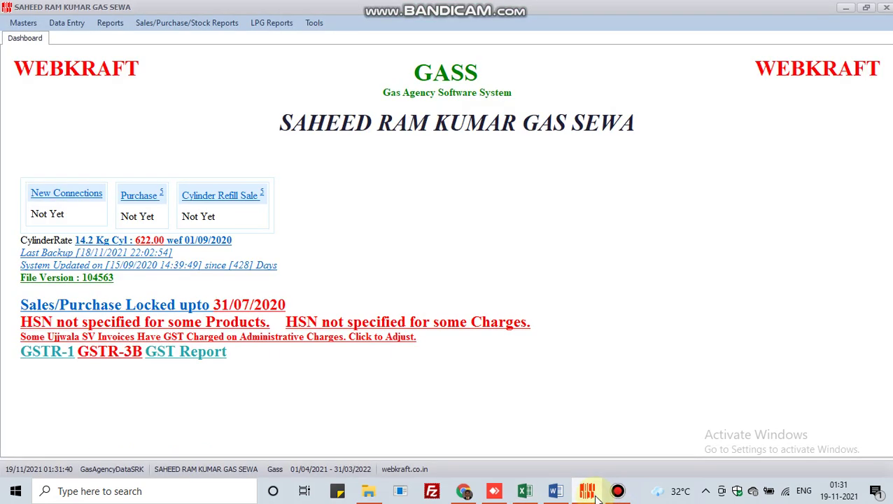
# Open the 14.2 Kg Cyl record in the item master for modification and select its purchase rate.
pyautogui.click(21, 24)
pyautogui.click(31, 52)
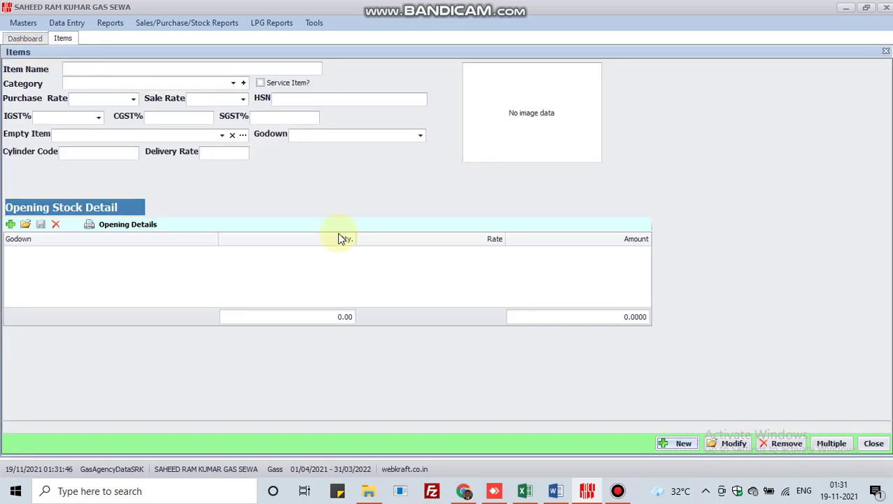
pyautogui.click(732, 443)
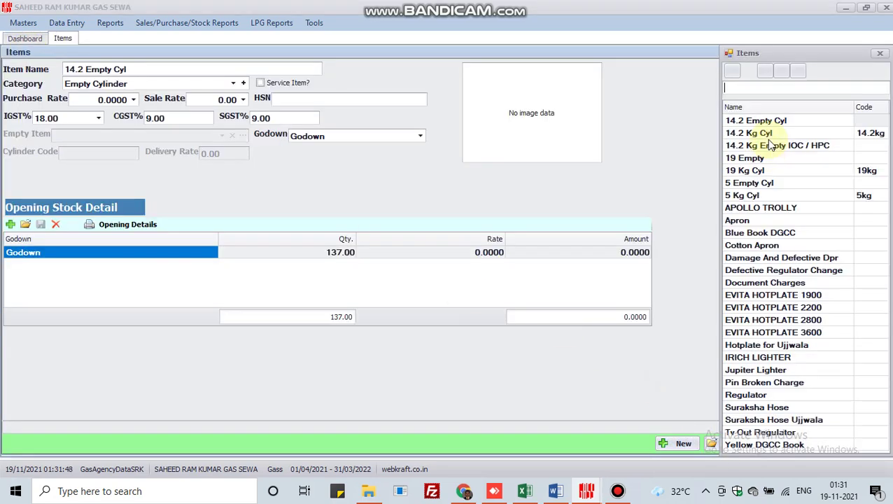
pyautogui.click(768, 134)
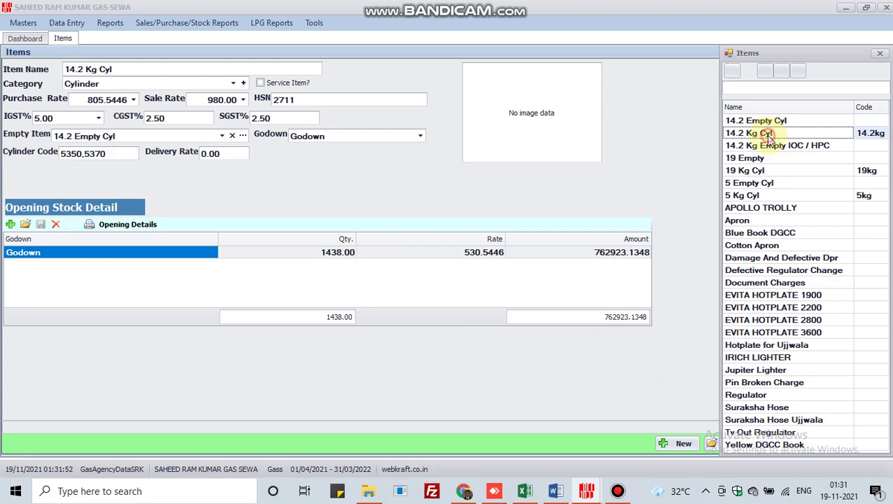
pyautogui.doubleClick(769, 137)
pyautogui.click(89, 99)
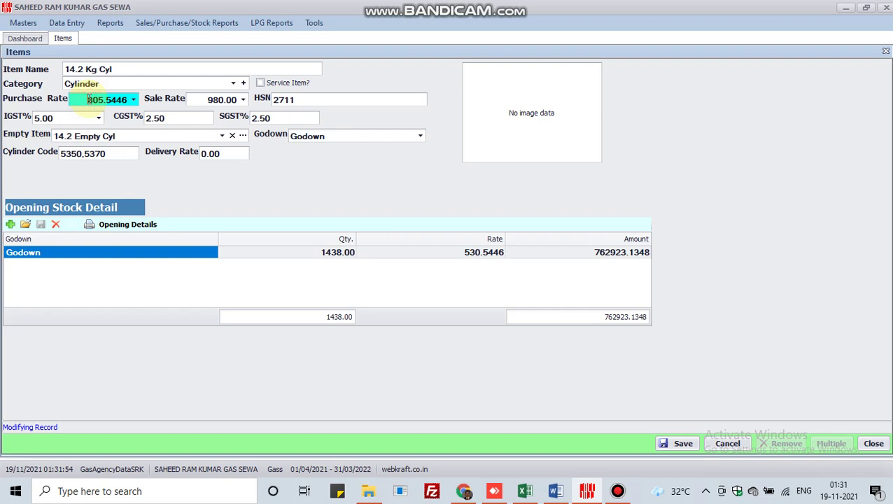
pyautogui.moveTo(89, 99); pyautogui.dragTo(133, 100)
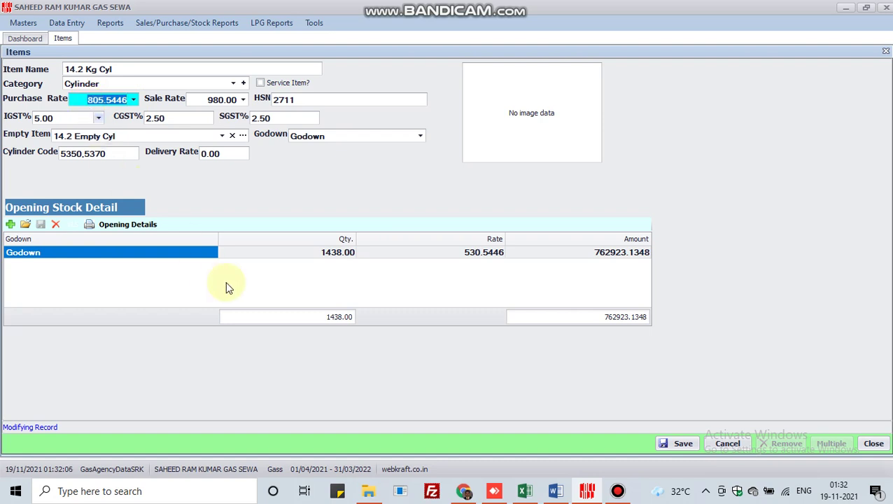
# Switch to Chrome and browse the GASS Software Tutorials in Hindi playlist down to the purchase entry and import videos.
pyautogui.moveTo(465, 493)
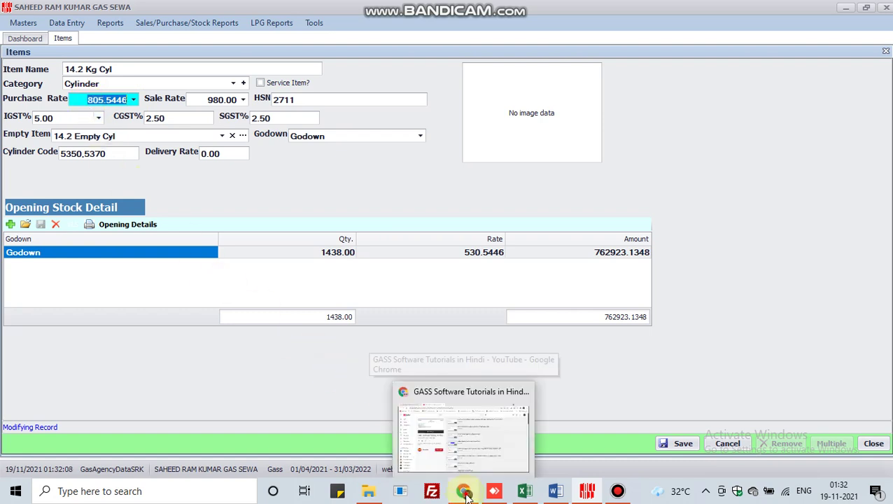
pyautogui.click(462, 427)
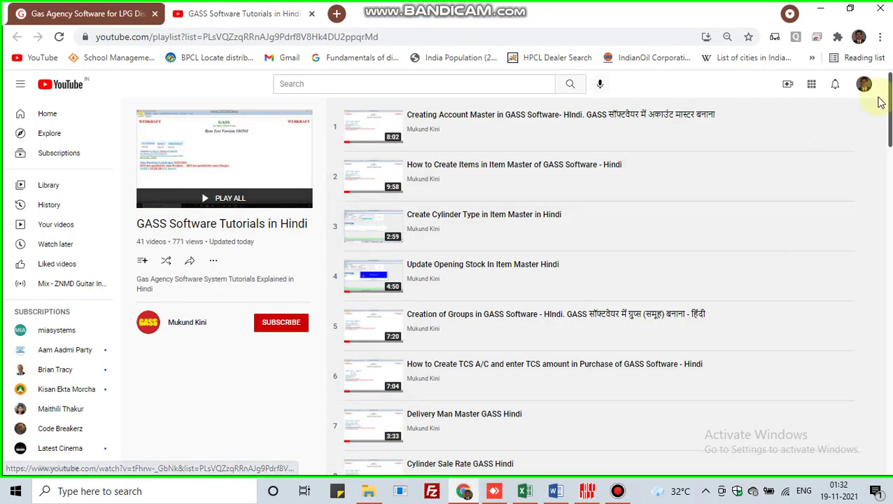
pyautogui.moveTo(885, 104); pyautogui.dragTo(886, 224)
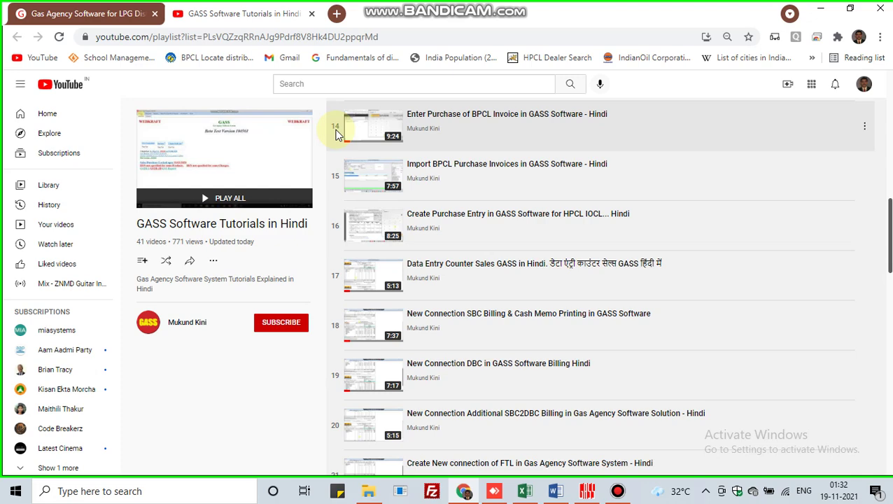
# Switch to Word and examine each term of the cylinder rate formula: taxable value, delivery charges and number of cylinders.
pyautogui.click(557, 492)
pyautogui.click(343, 194)
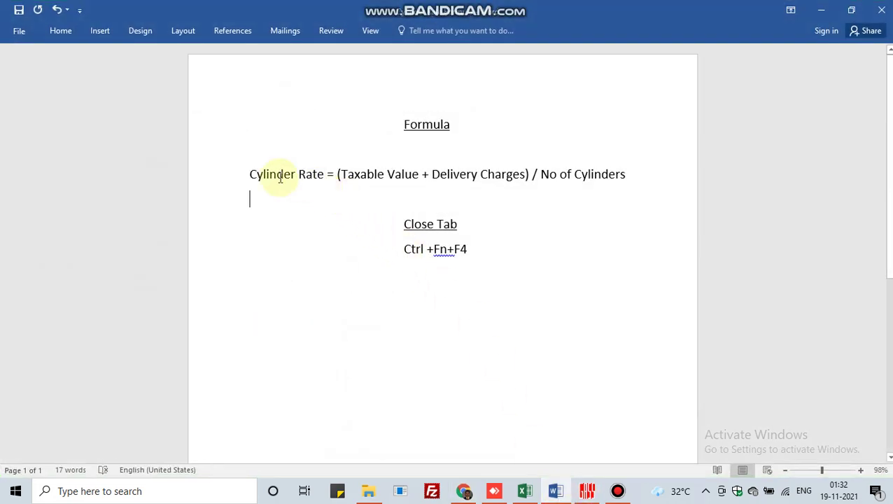
pyautogui.moveTo(249, 173); pyautogui.dragTo(333, 175)
pyautogui.click(337, 175)
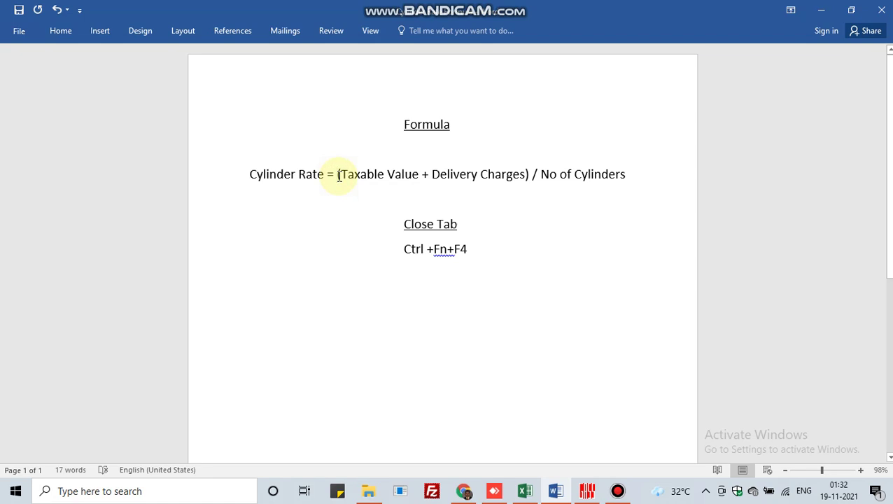
pyautogui.click(585, 175)
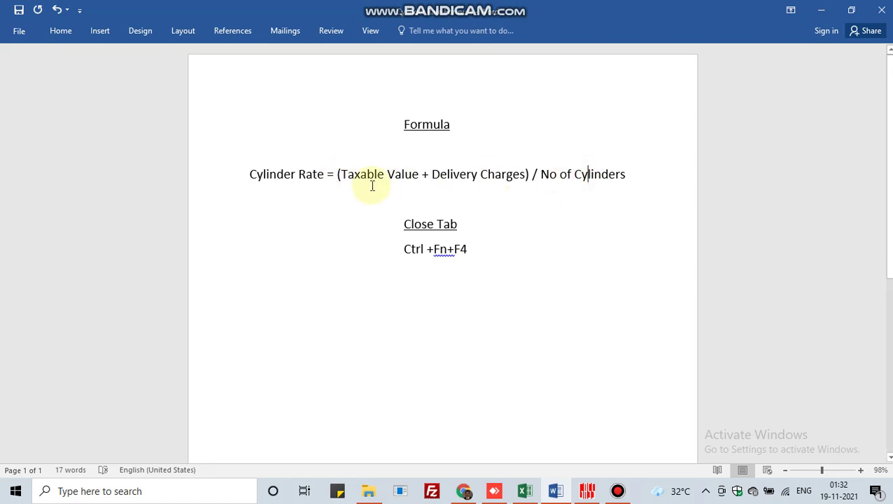
pyautogui.moveTo(418, 175); pyautogui.dragTo(353, 180)
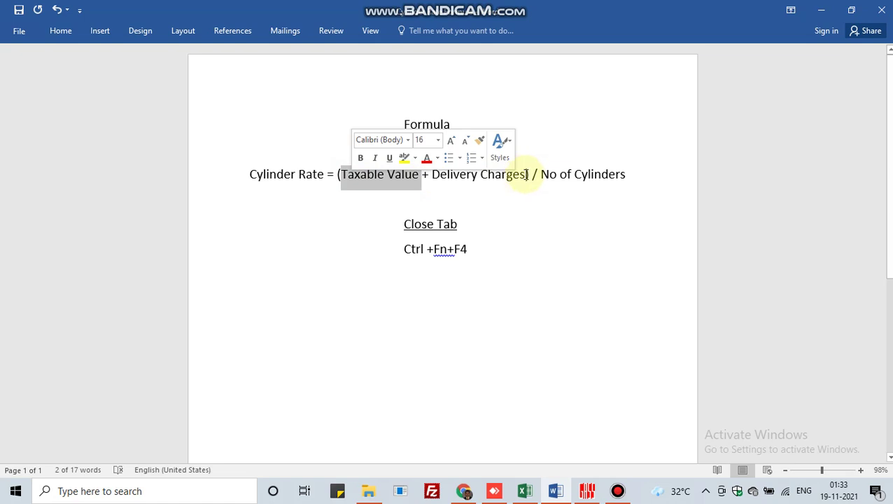
pyautogui.moveTo(526, 174); pyautogui.dragTo(366, 178)
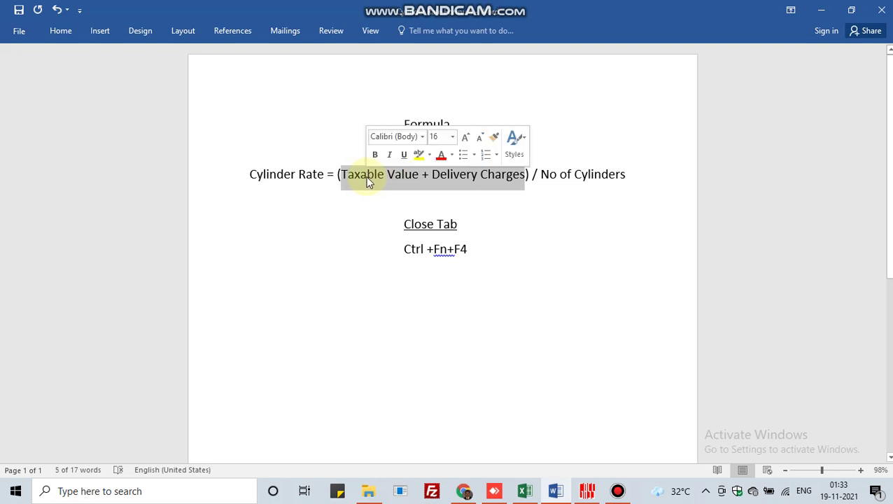
pyautogui.moveTo(625, 174); pyautogui.dragTo(545, 175)
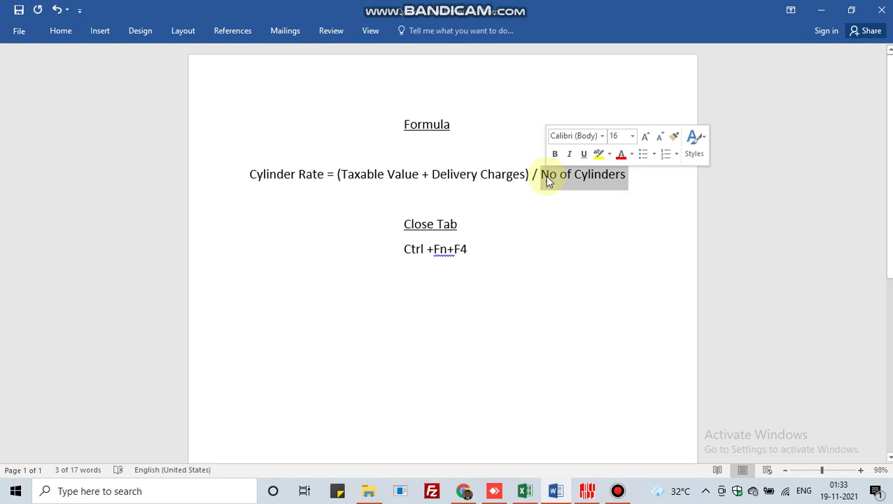
pyautogui.moveTo(326, 174); pyautogui.dragTo(270, 180)
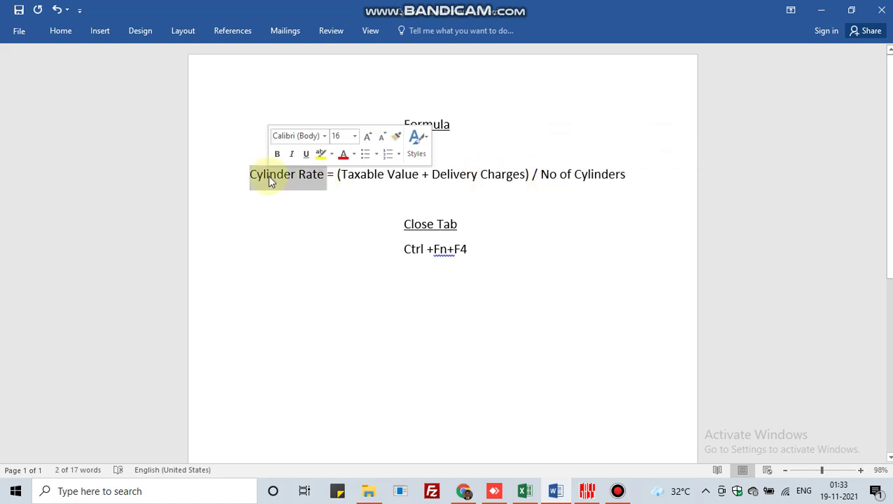
# Return to GASS and check the purchase rate of the 14.2 Kg Cyl item.
pyautogui.click(464, 492)
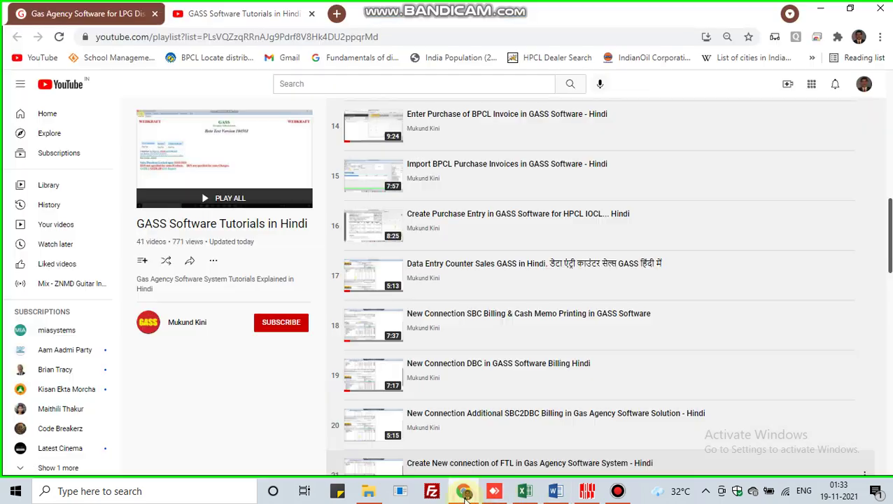
pyautogui.click(586, 492)
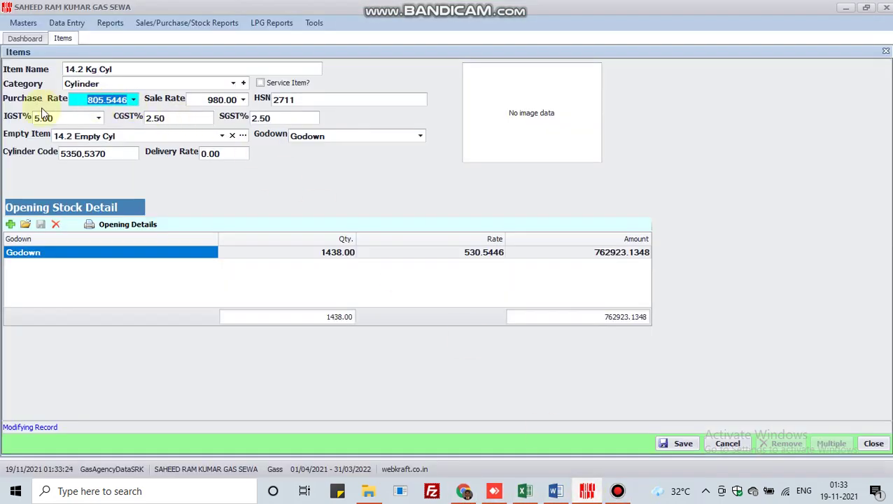
pyautogui.click(87, 100)
pyautogui.moveTo(87, 100); pyautogui.dragTo(124, 100)
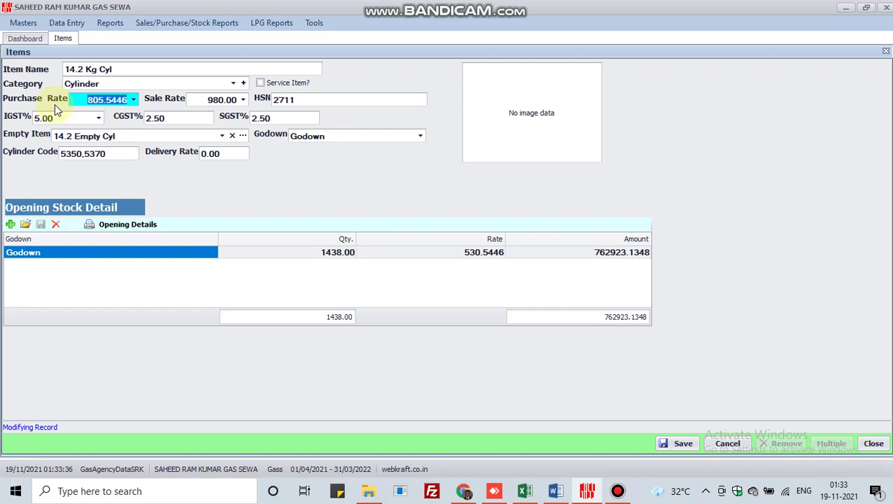
# Re-enter the 14.2 Kg Cyl item's cylinder code as 5350,5370 and save the record.
pyautogui.click(122, 155)
pyautogui.moveTo(122, 155); pyautogui.dragTo(62, 158)
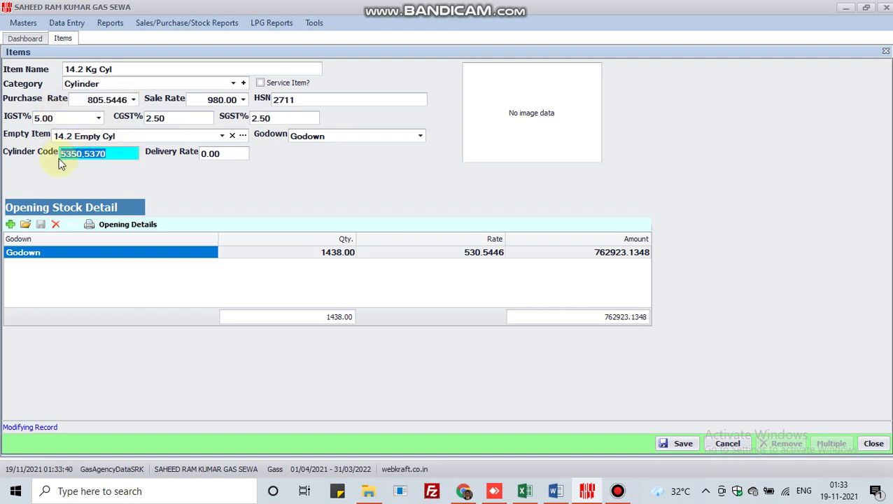
pyautogui.press('BackSpace')
pyautogui.write('5350')
pyautogui.write('5370')
pyautogui.click(668, 443)
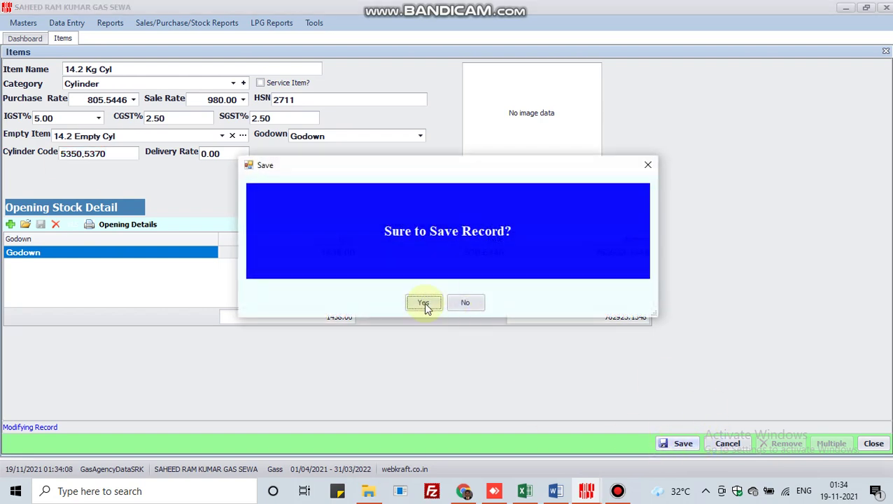
pyautogui.click(425, 304)
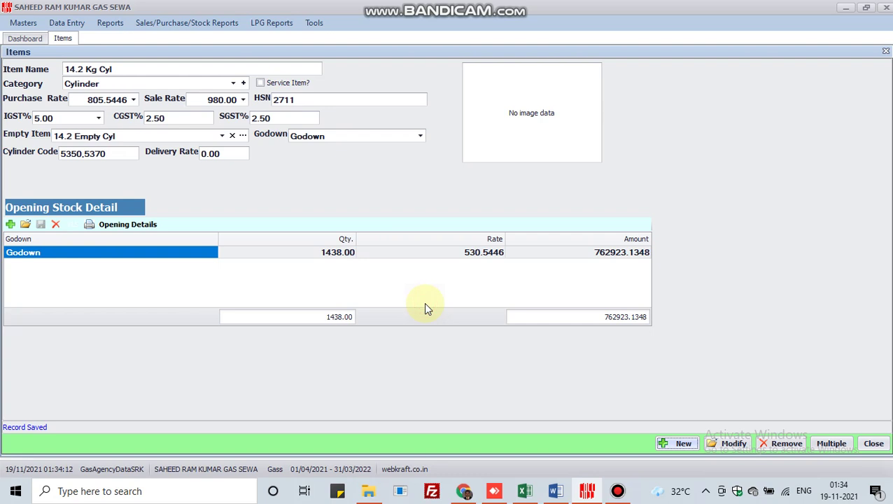
# Look up the 19 Kg Cyl item to check its purchase rate and cylinder code, and close the item list.
pyautogui.click(730, 444)
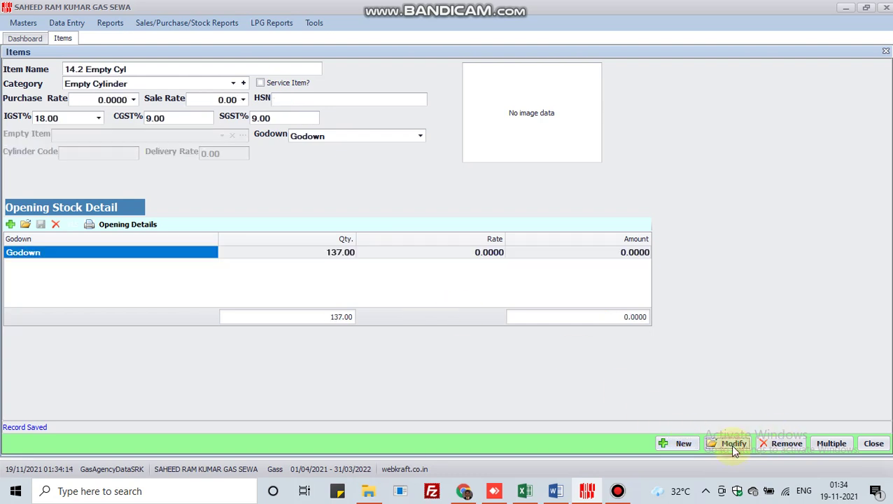
pyautogui.click(745, 171)
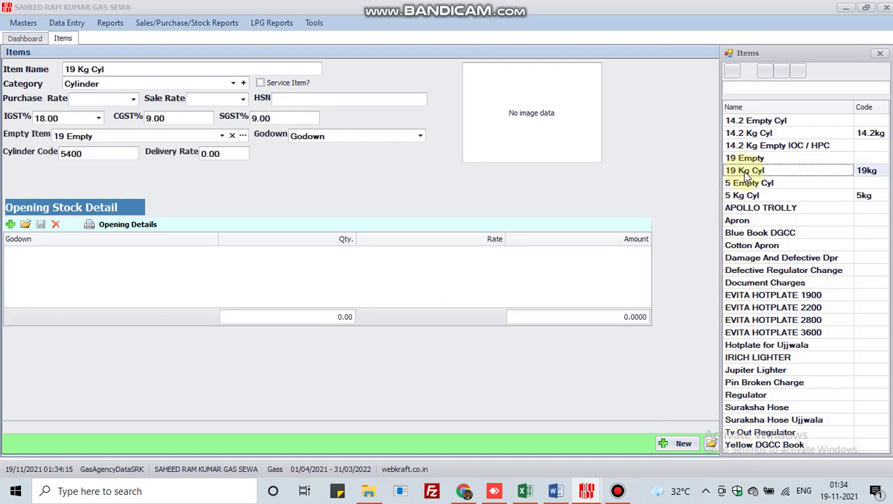
pyautogui.click(107, 100)
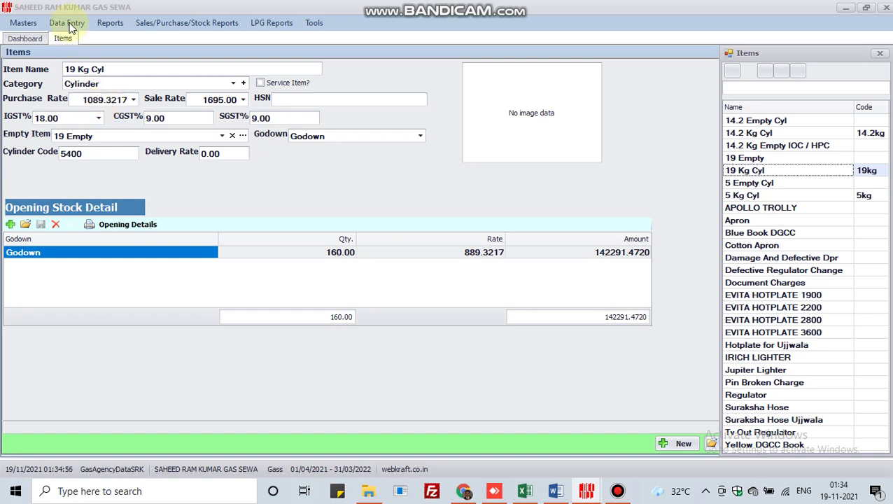
pyautogui.click(879, 53)
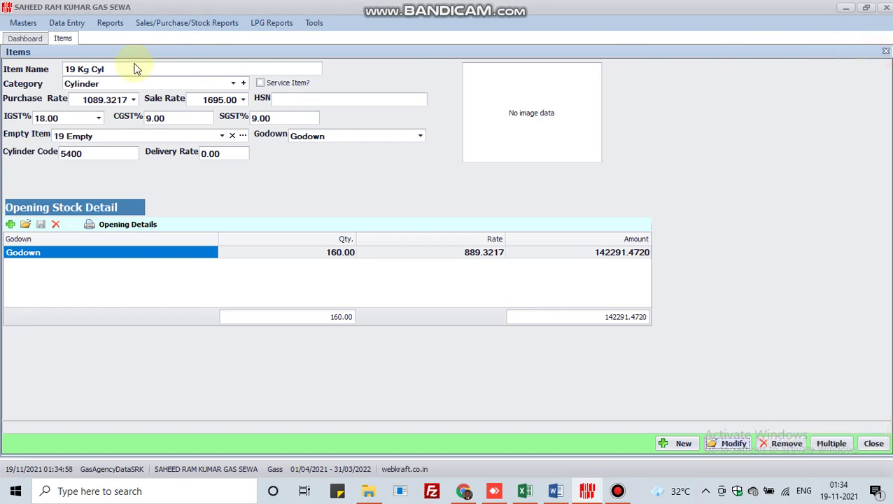
# Open the purchase bill import and set its From Date to 01/11/21.
pyautogui.click(58, 25)
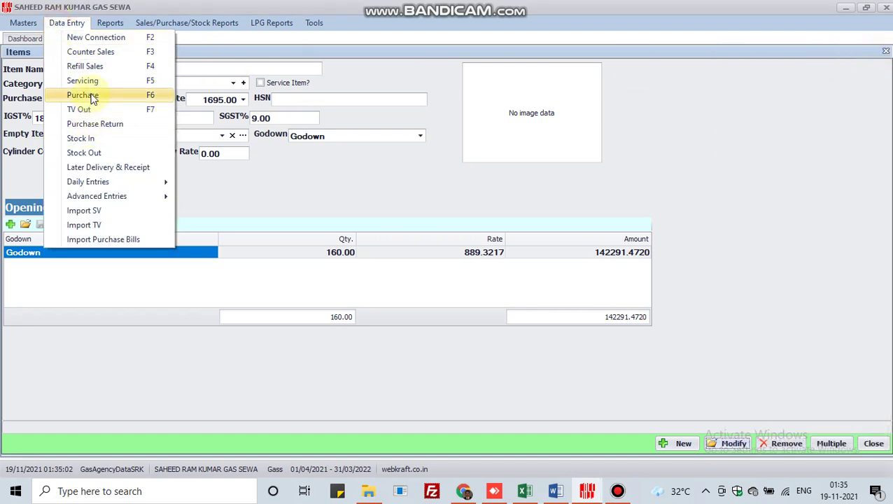
pyautogui.click(296, 167)
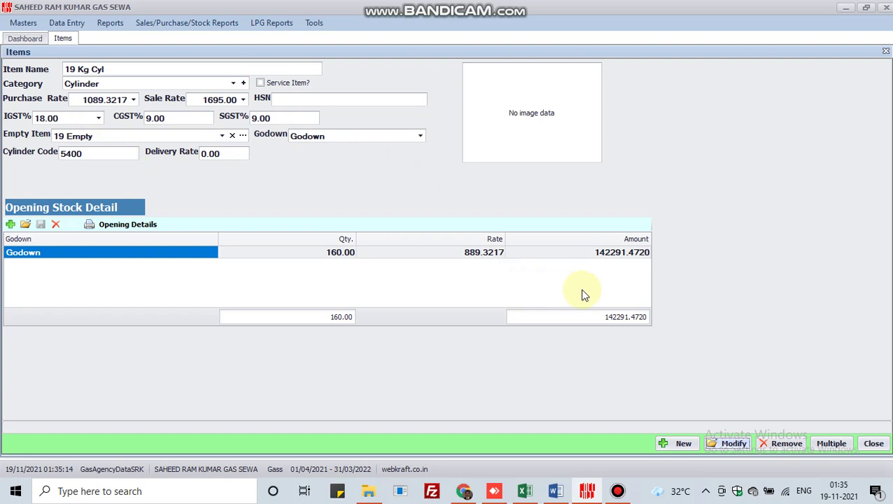
pyautogui.click(76, 28)
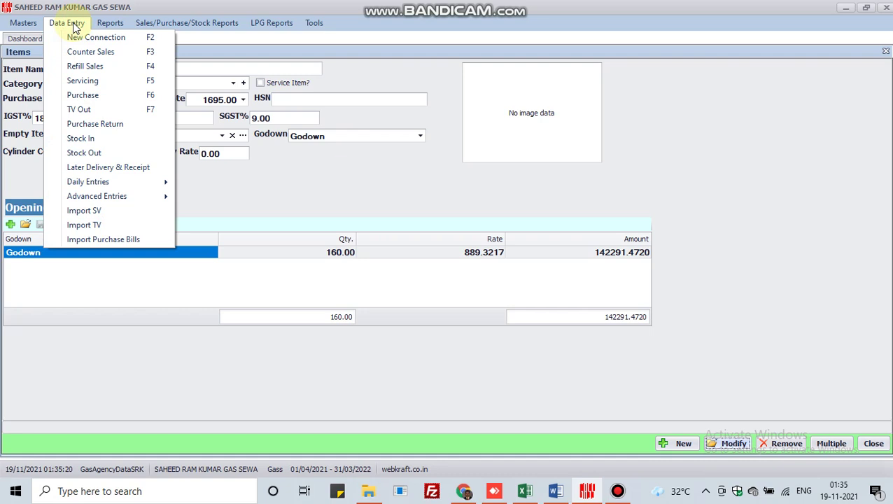
pyautogui.click(94, 242)
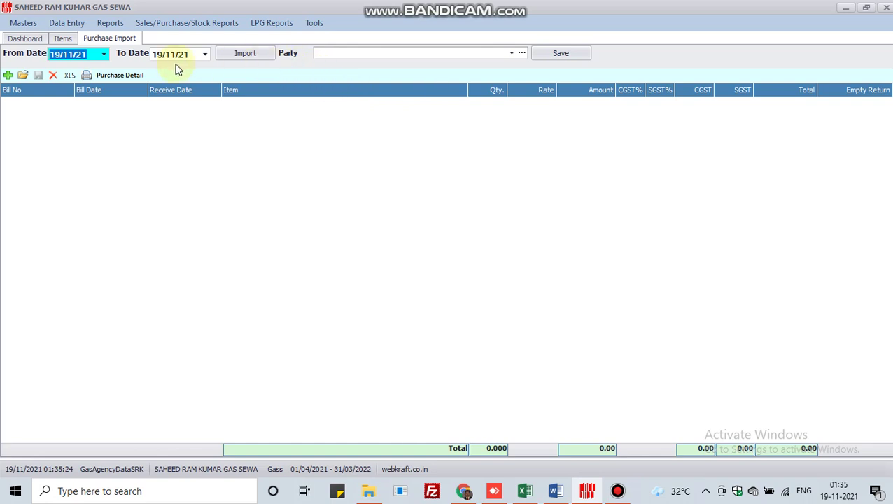
pyautogui.click(104, 56)
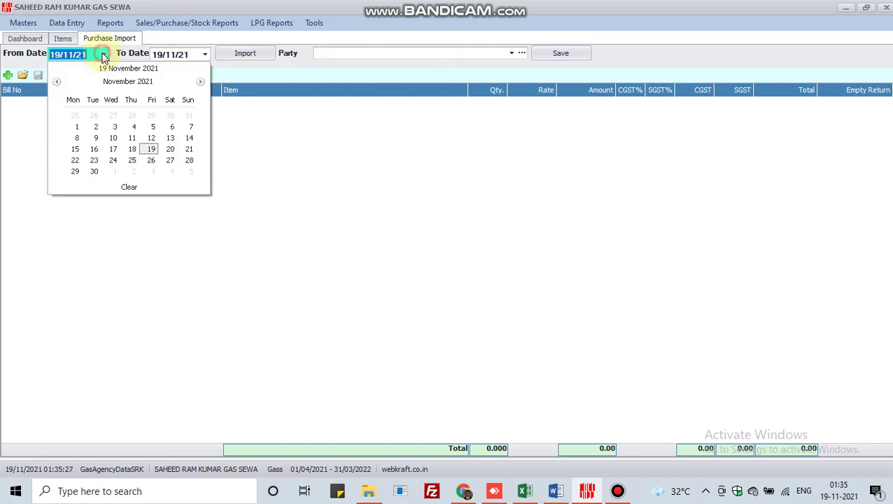
pyautogui.click(77, 127)
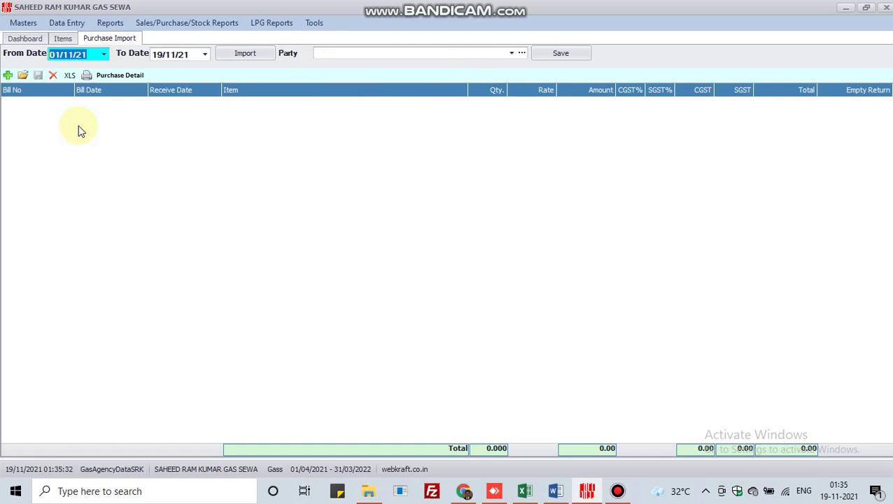
# Import the purchase bills from the List of Invoice Acknowledgement Report Excel file in Downloads.
pyautogui.click(244, 54)
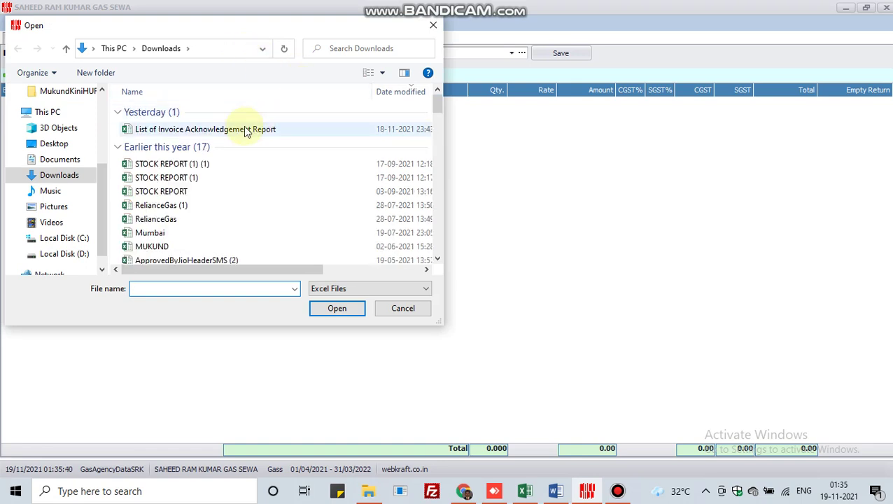
pyautogui.click(237, 131)
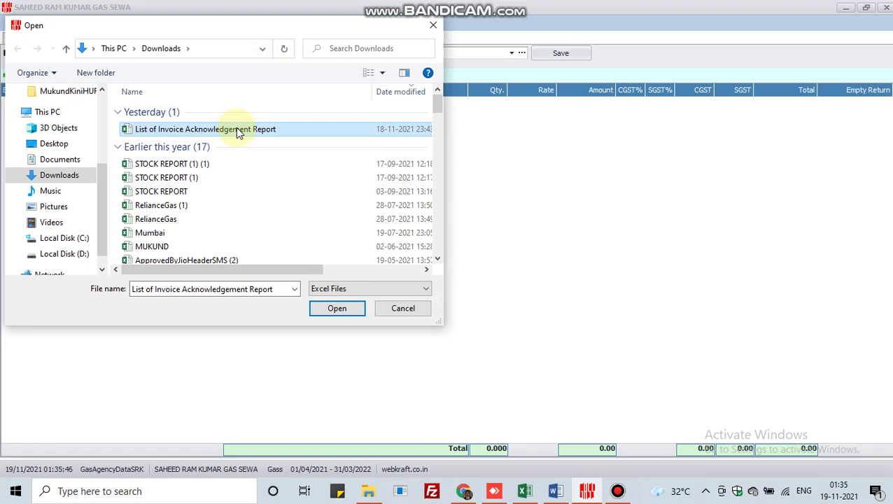
pyautogui.click(337, 308)
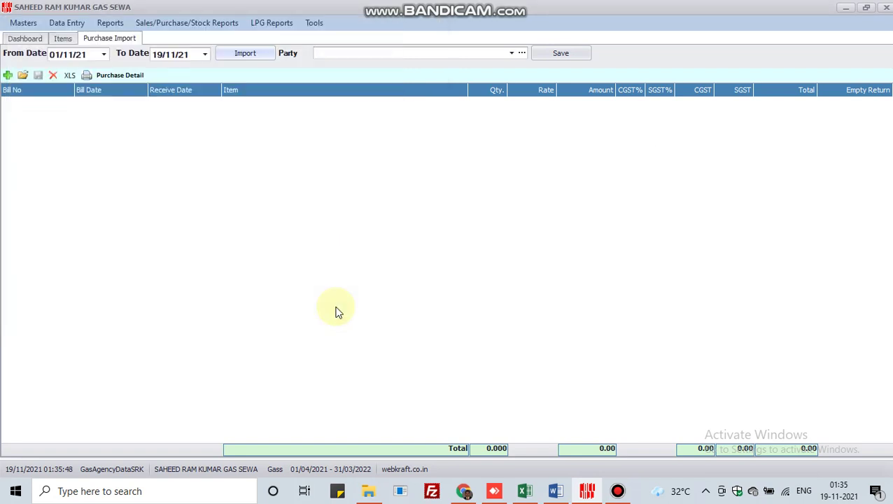
pyautogui.click(418, 305)
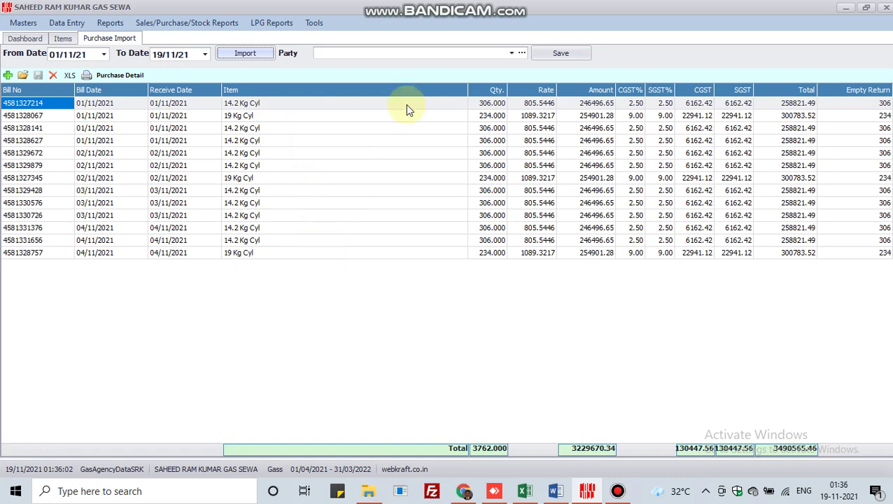
# Choose BPCL as the party for the imported bills and save them.
pyautogui.click(512, 54)
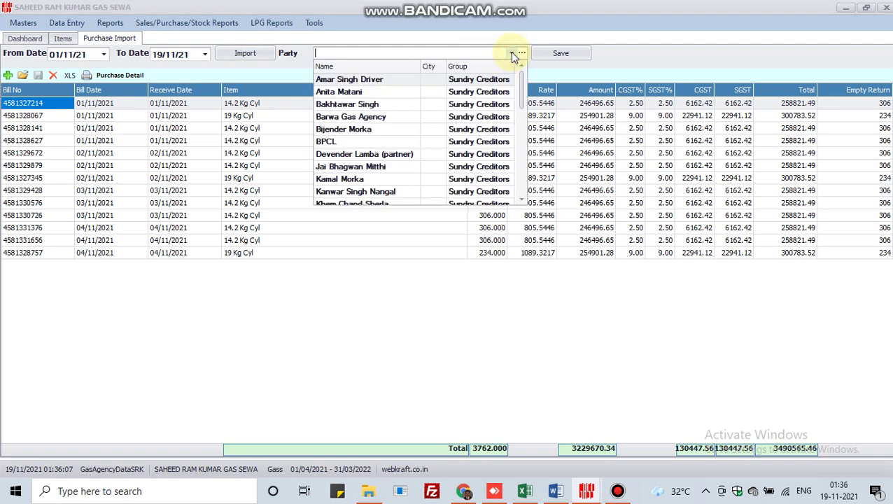
pyautogui.click(342, 143)
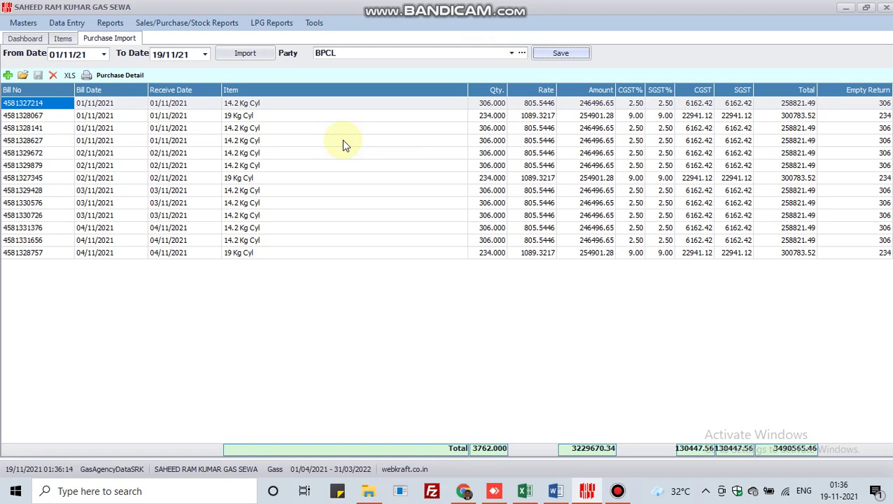
pyautogui.click(564, 52)
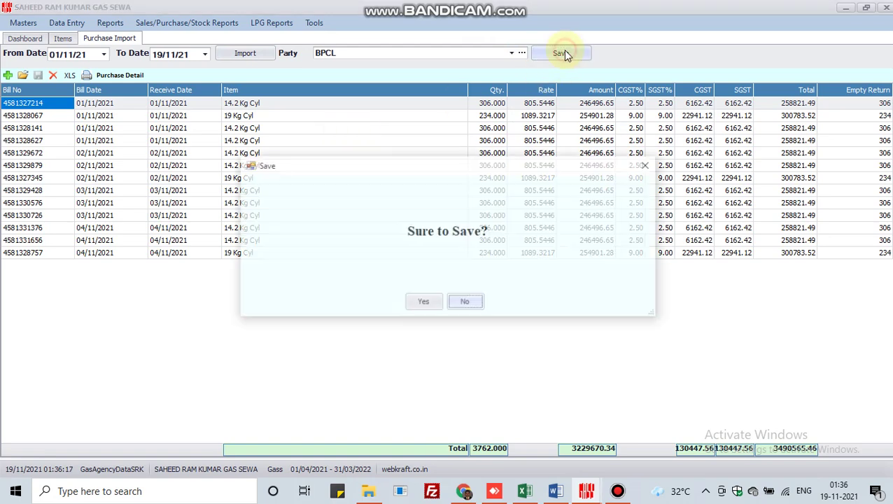
pyautogui.click(425, 303)
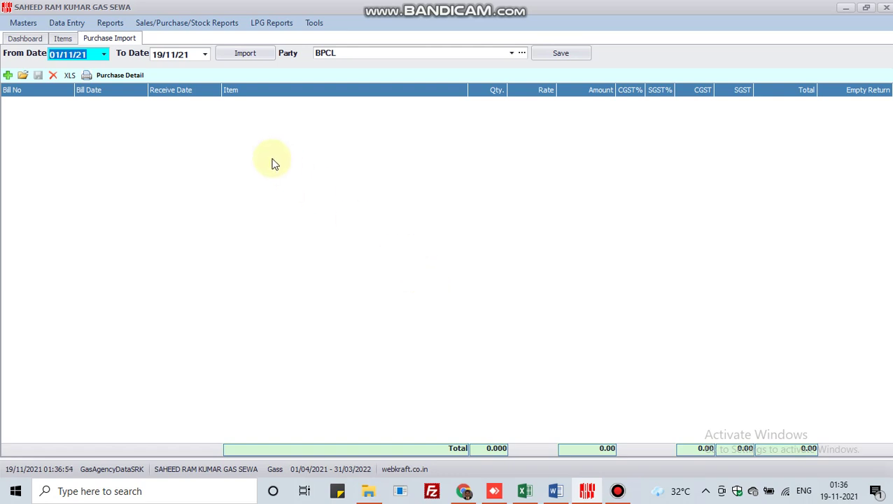
# Generate the Purchase Register for 01/04/21 to 19/11/21 and check the dates of the imported bills.
pyautogui.click(179, 23)
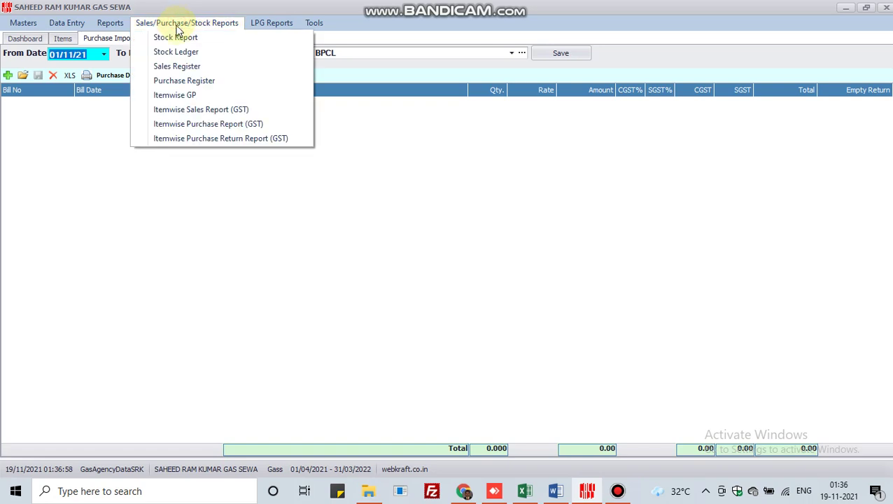
pyautogui.click(180, 81)
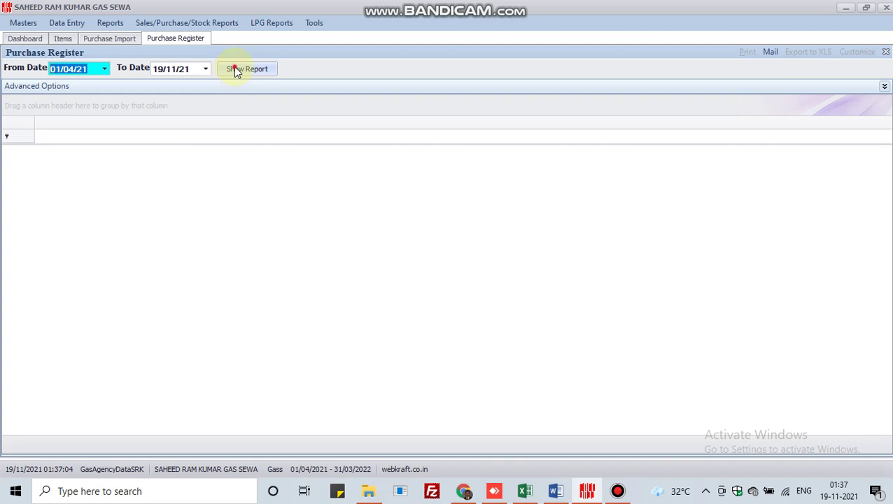
pyautogui.click(238, 70)
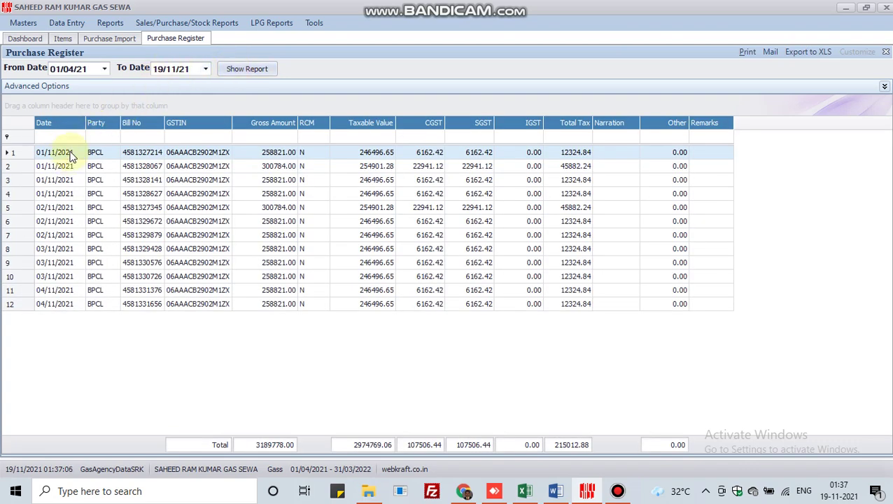
pyautogui.click(75, 306)
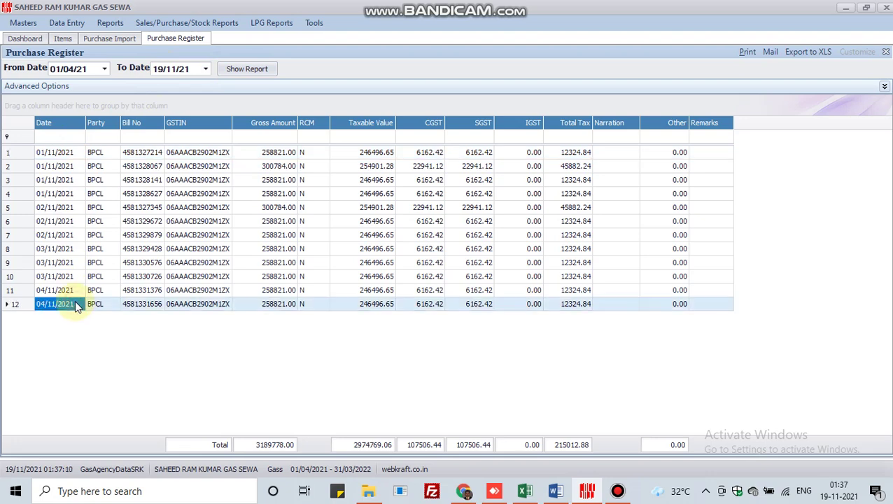
# Open the first BPCL bill in the Purchase Register, dated 01/11/2021, for modification.
pyautogui.click(151, 153)
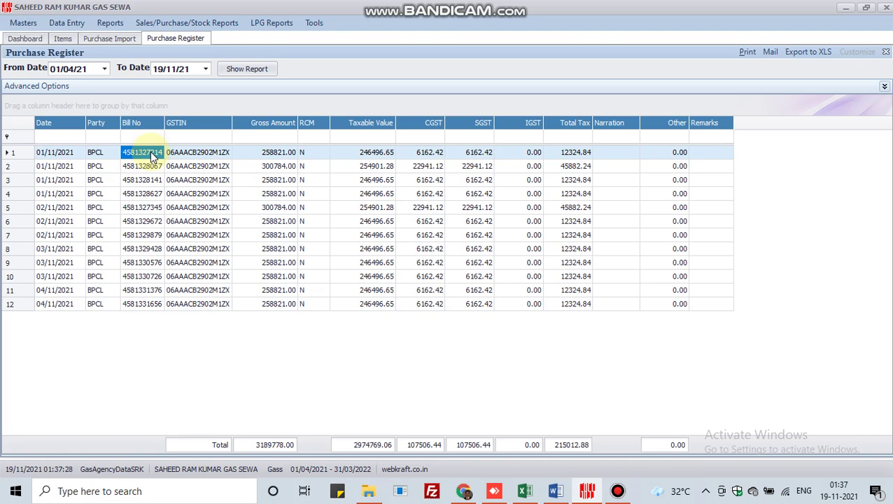
pyautogui.rightClick(153, 156)
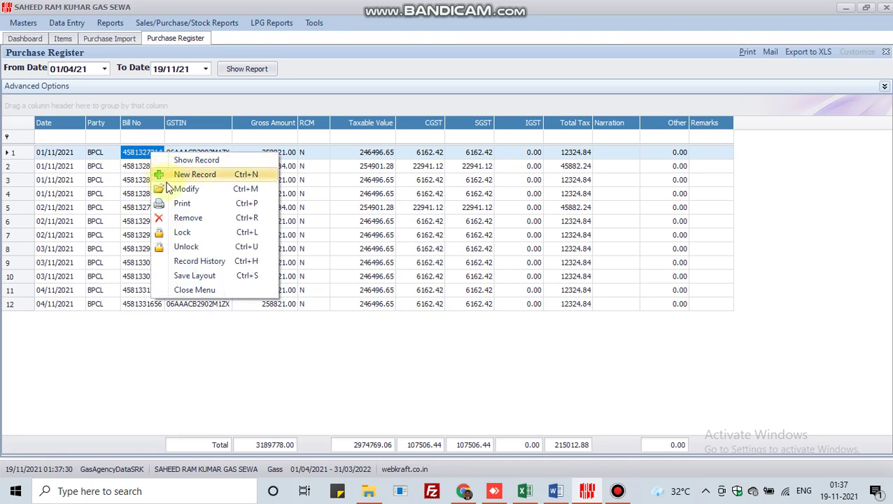
pyautogui.click(171, 189)
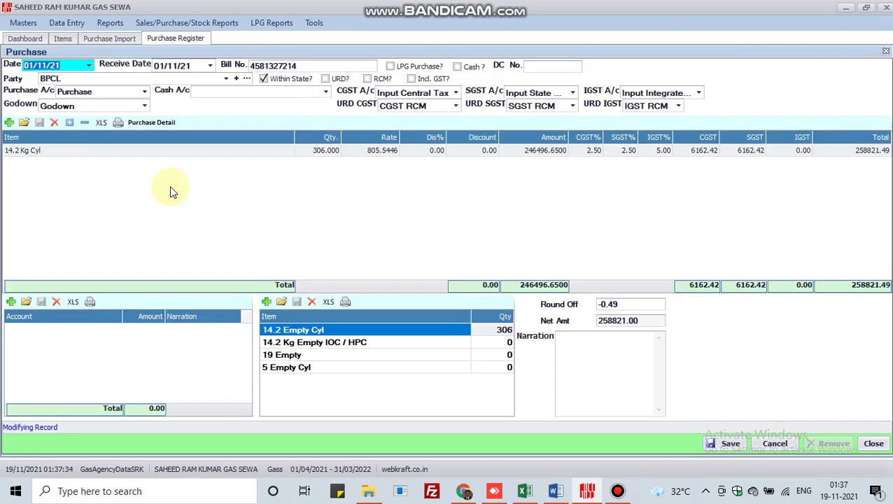
# Add an additional account line to the purchase bill using the TCS U/s 206c(1H) account.
pyautogui.click(10, 302)
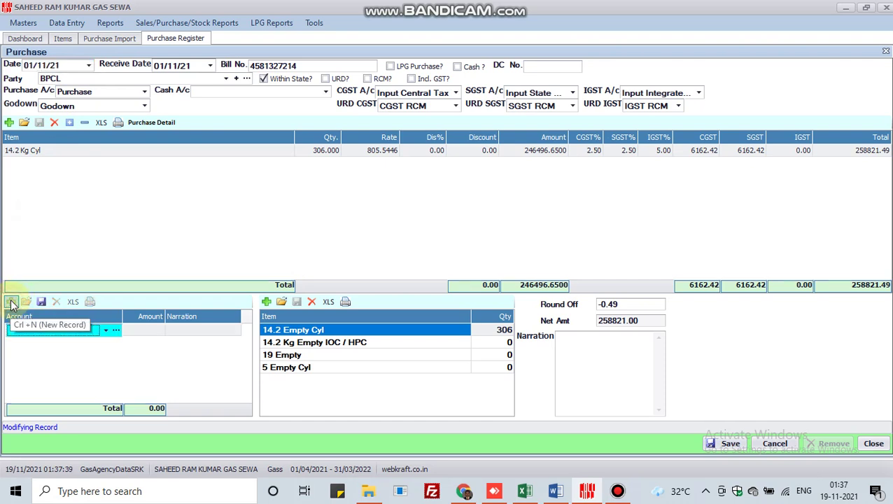
pyautogui.click(118, 330)
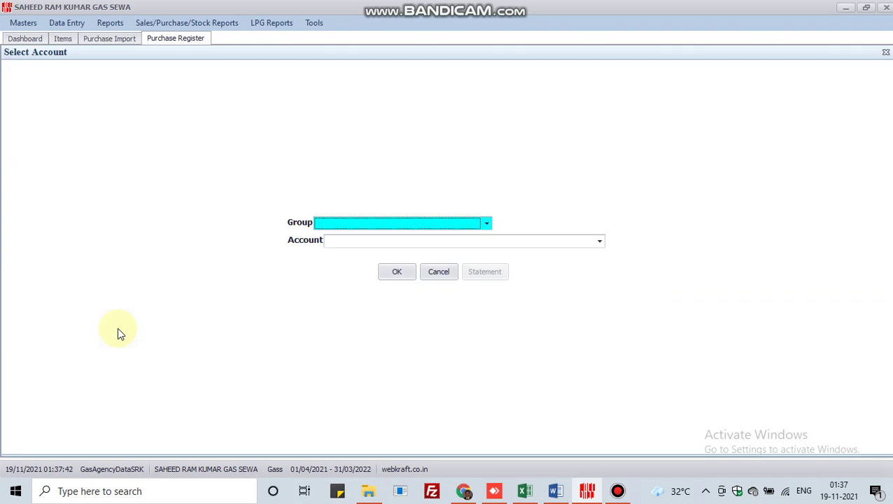
pyautogui.click(599, 241)
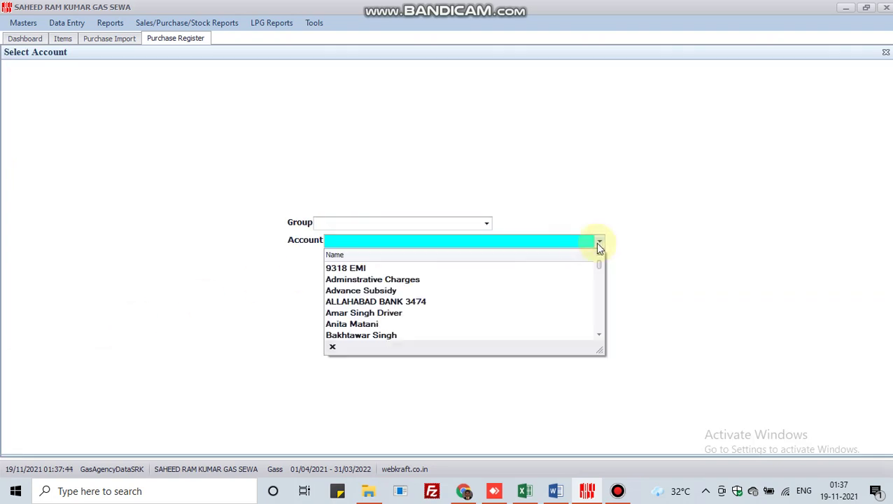
pyautogui.write('TCS U/s 206c(1H')
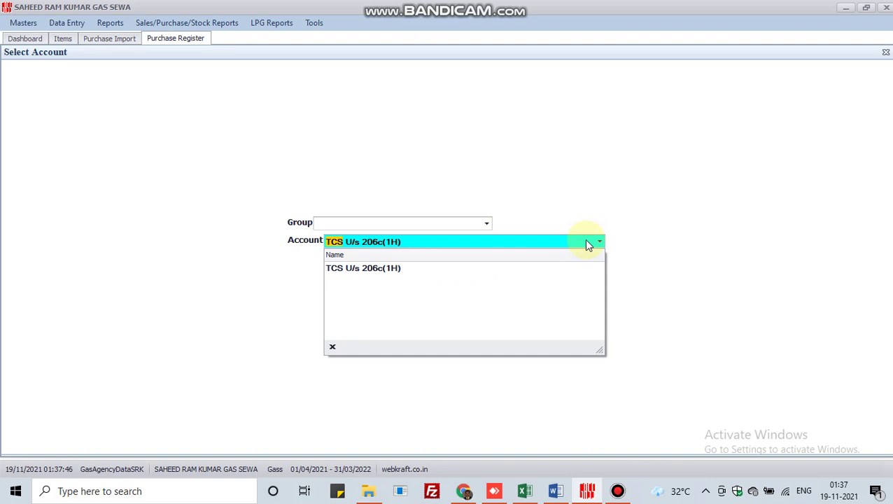
pyautogui.click(409, 269)
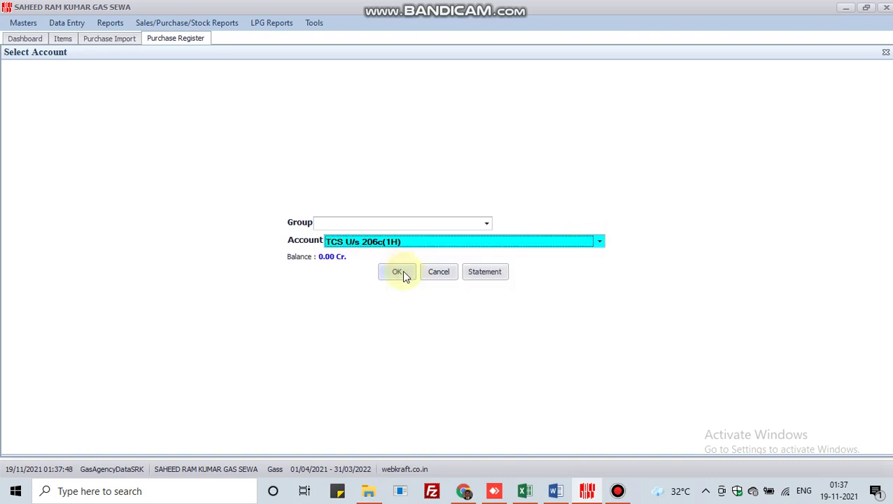
pyautogui.click(404, 274)
pyautogui.click(401, 272)
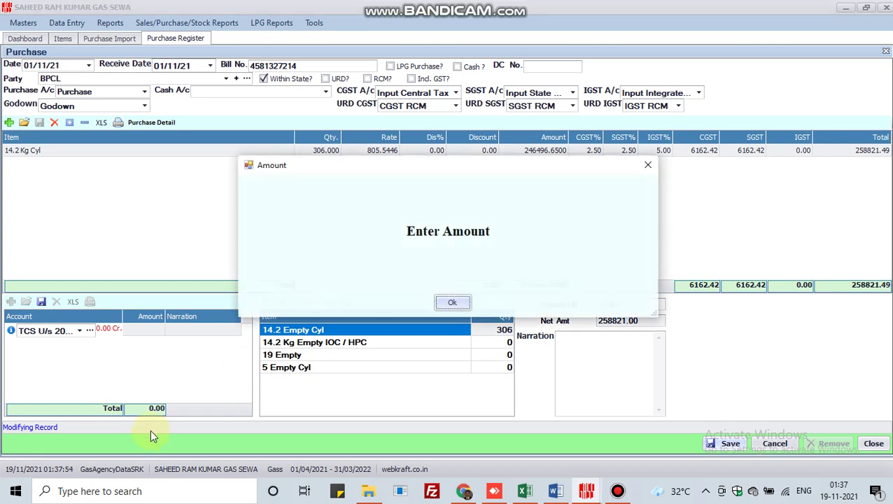
pyautogui.click(453, 305)
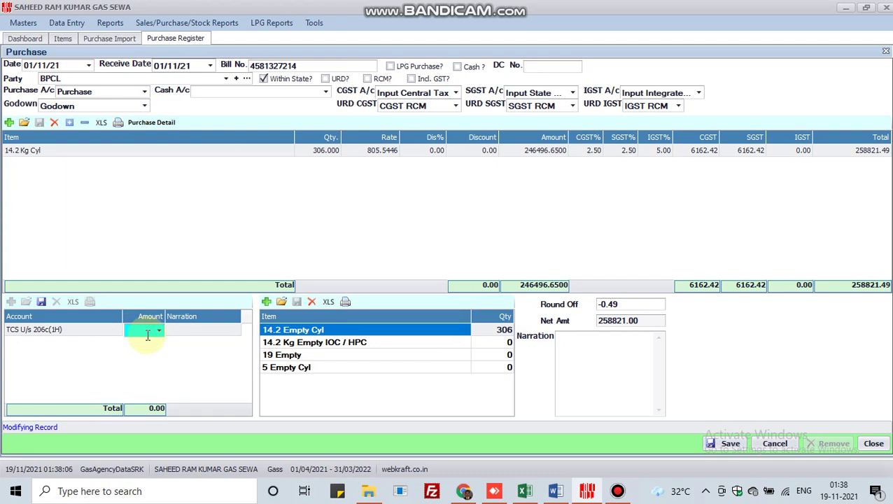
# Set the TCS line's amount to 280.52 and finish the line with its narration left blank.
pyautogui.write('28')
pyautogui.write('0')
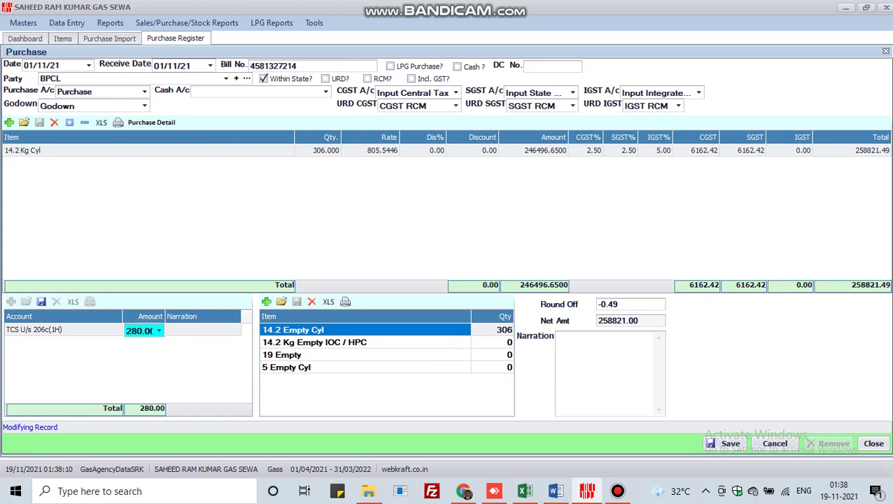
pyautogui.write('.52')
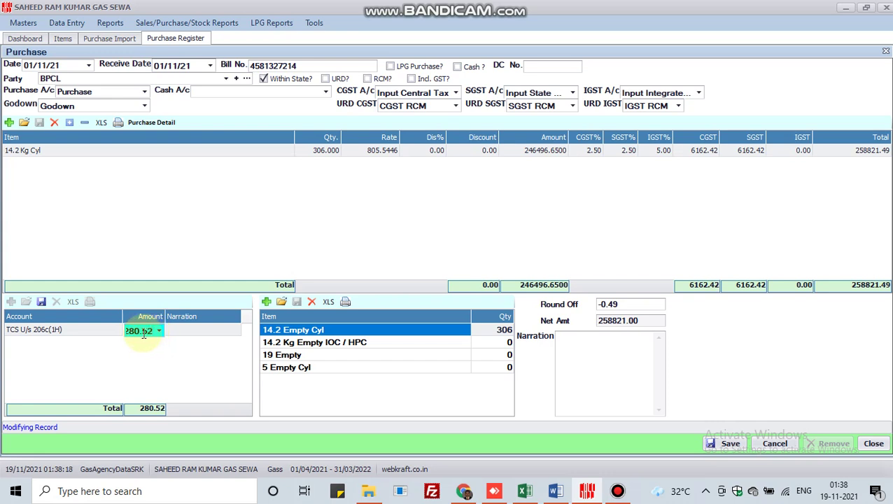
pyautogui.moveTo(144, 334); pyautogui.dragTo(151, 334)
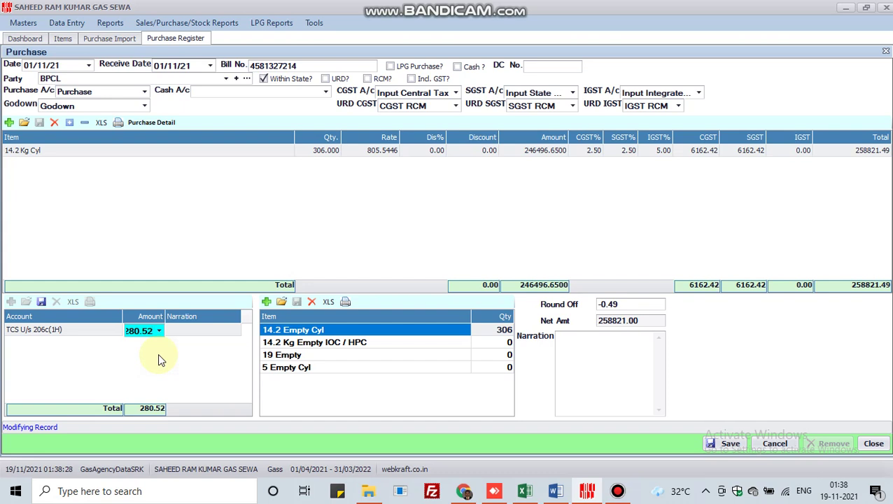
pyautogui.press('Return')
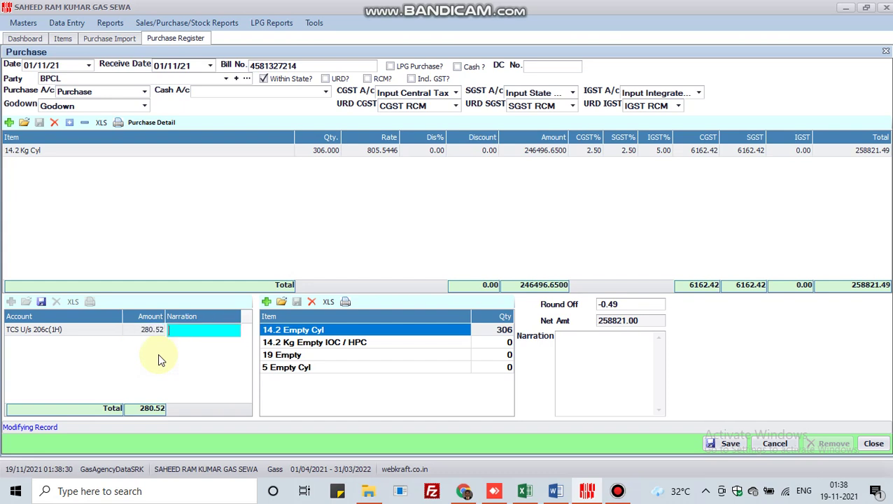
pyautogui.press('Return')
pyautogui.press('Return')
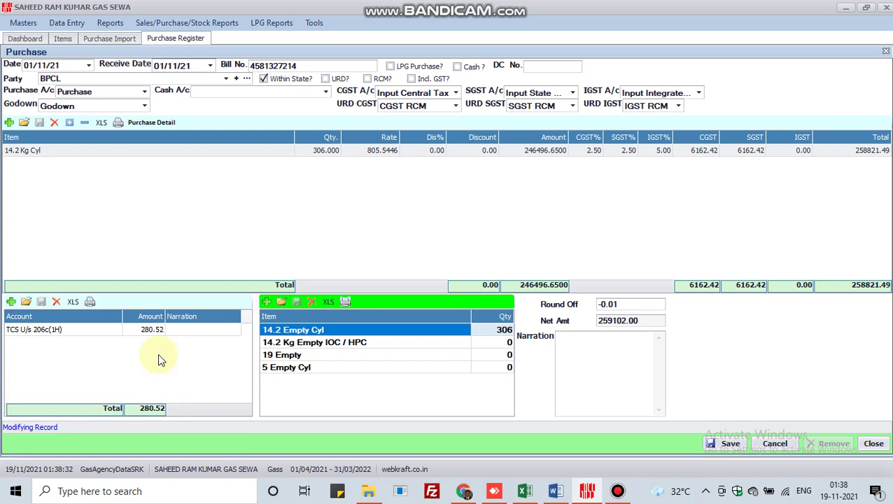
pyautogui.press('Return')
pyautogui.press('Return')
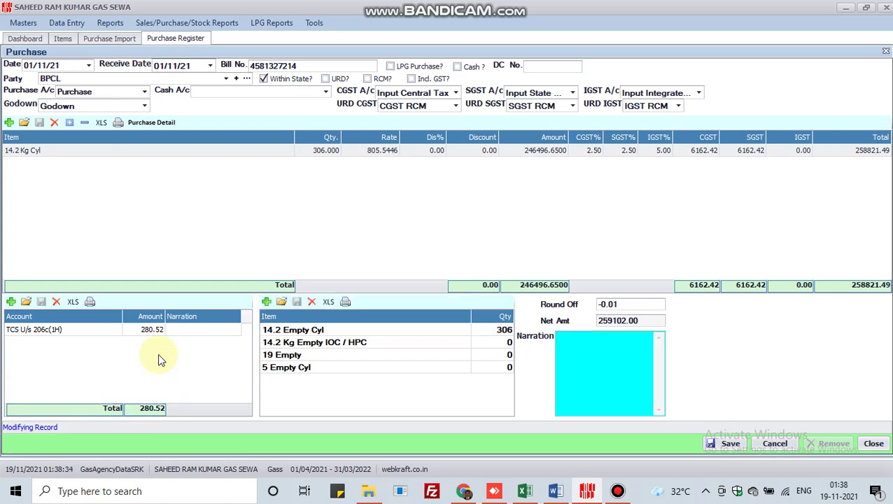
# Review the bill's net amount, item rate, TCS amount and bill number, and save the modified purchase record.
pyautogui.click(648, 323)
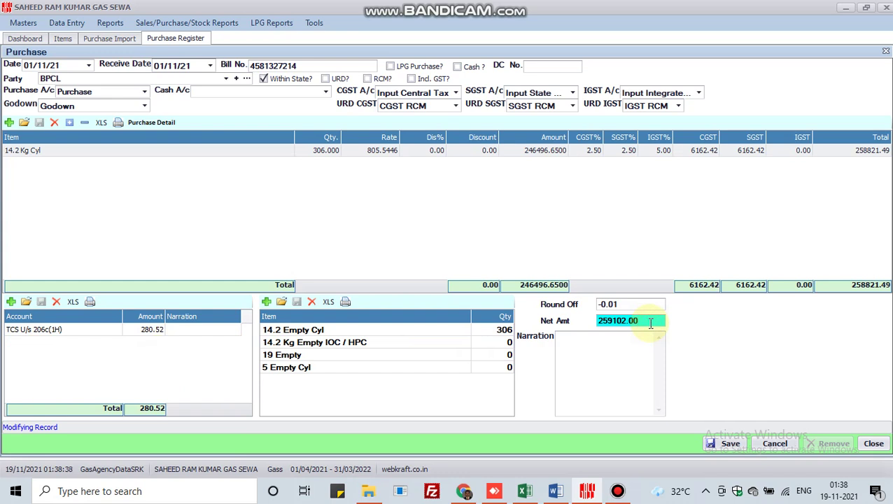
pyautogui.click(378, 153)
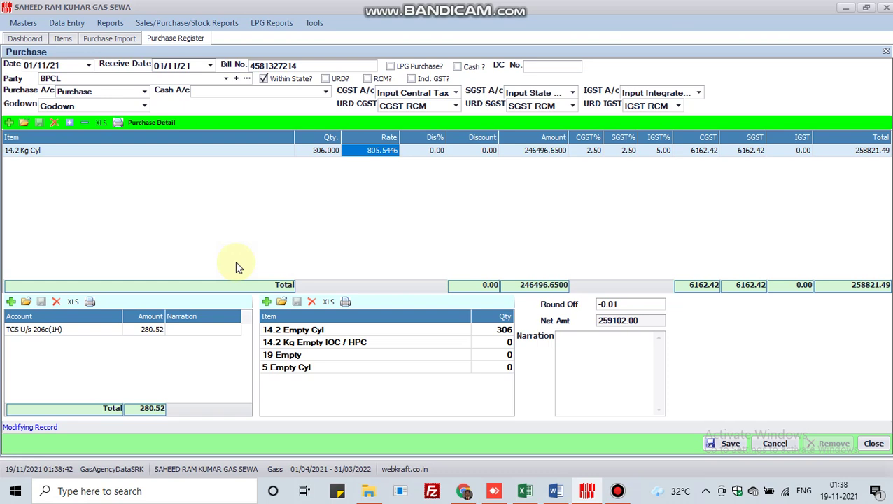
pyautogui.click(154, 331)
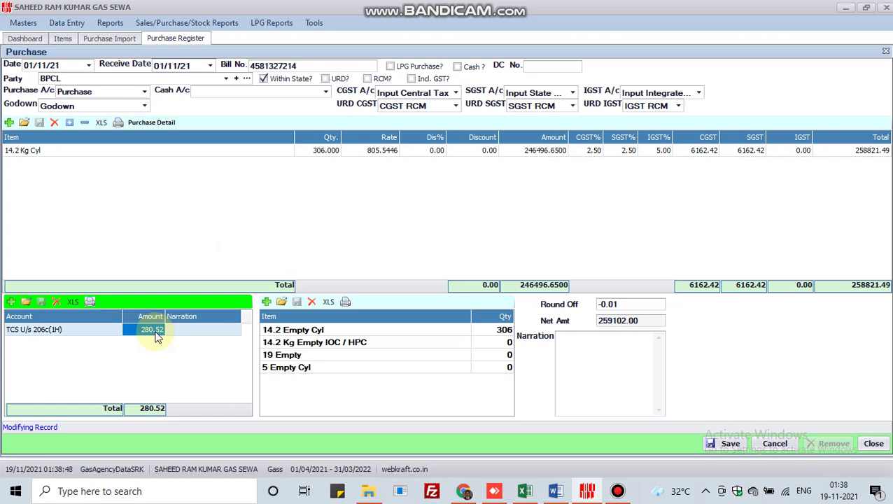
pyautogui.click(622, 343)
pyautogui.click(647, 319)
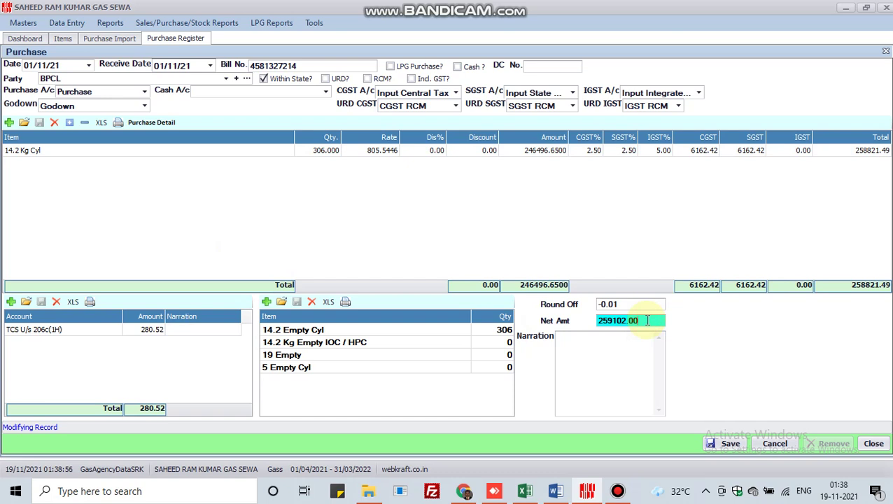
pyautogui.click(297, 65)
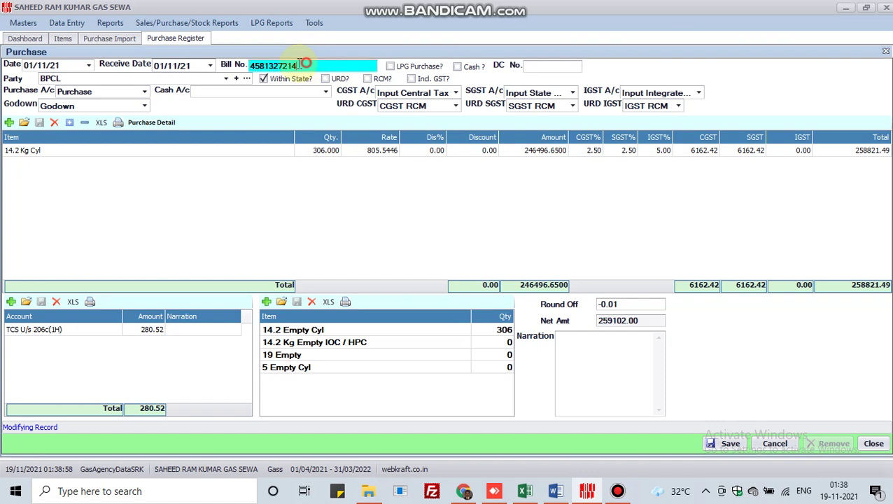
pyautogui.click(729, 444)
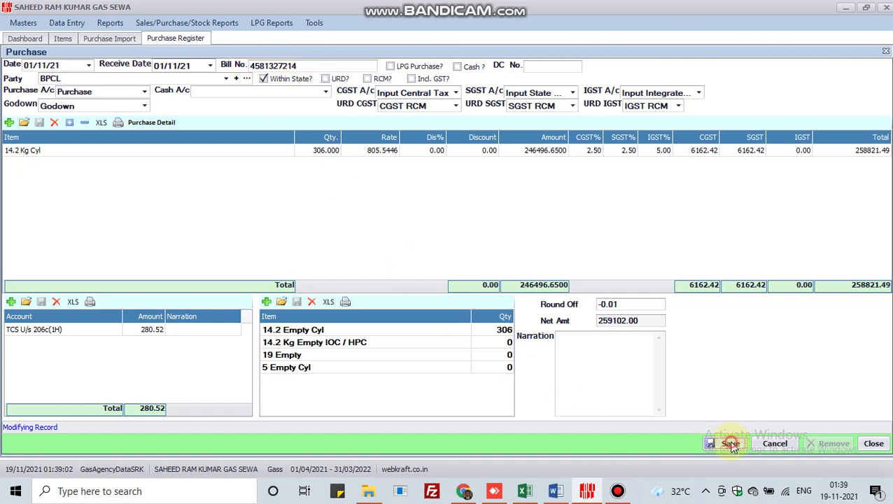
pyautogui.click(430, 308)
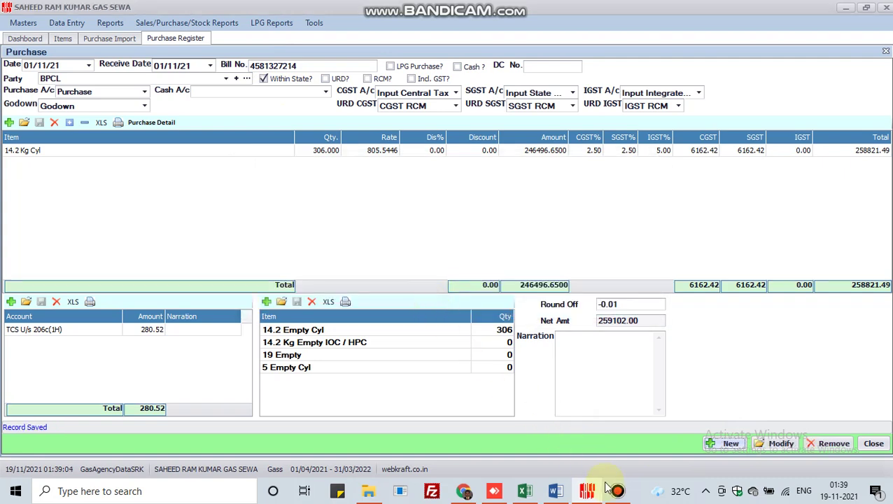
pyautogui.moveTo(617, 492)
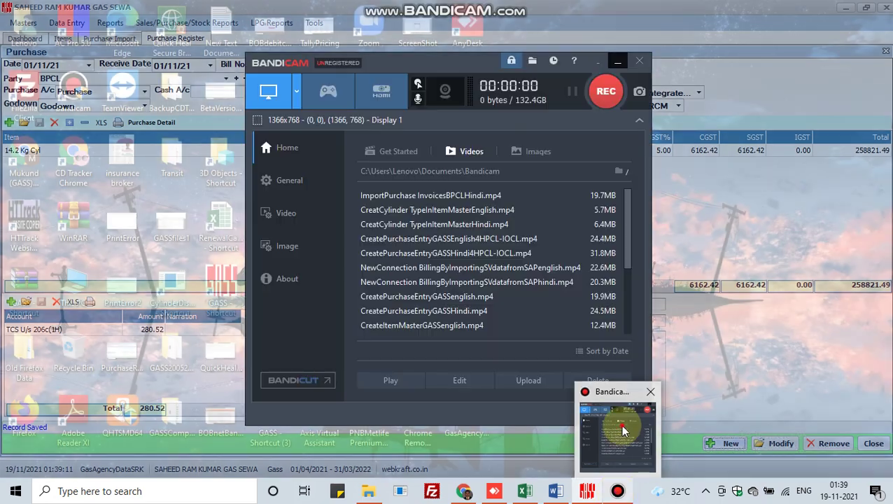
pyautogui.click(625, 430)
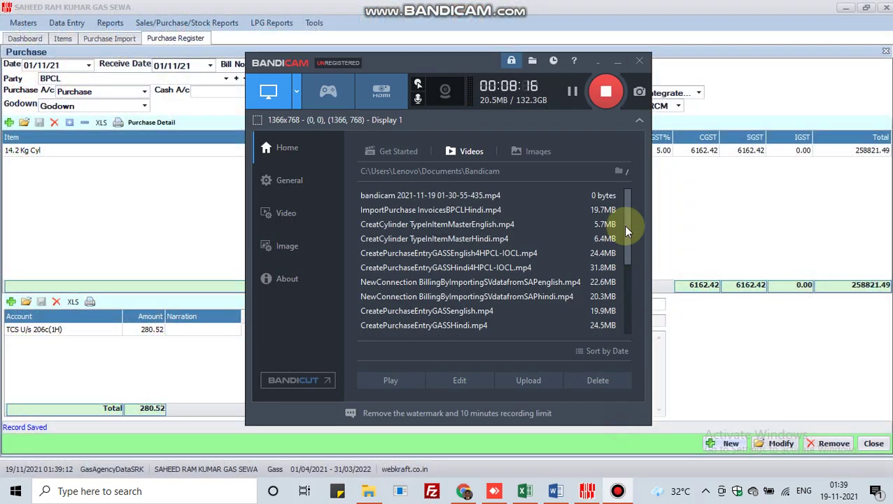